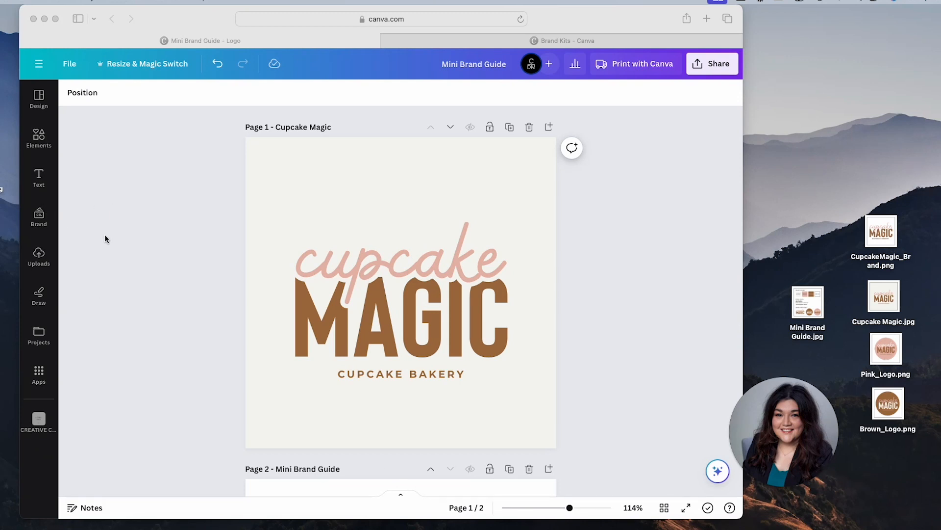
Create a new Brand Kit named CupcakeMagic from the Brand Kits page
left_click_drag(178, 18, 204, 23)
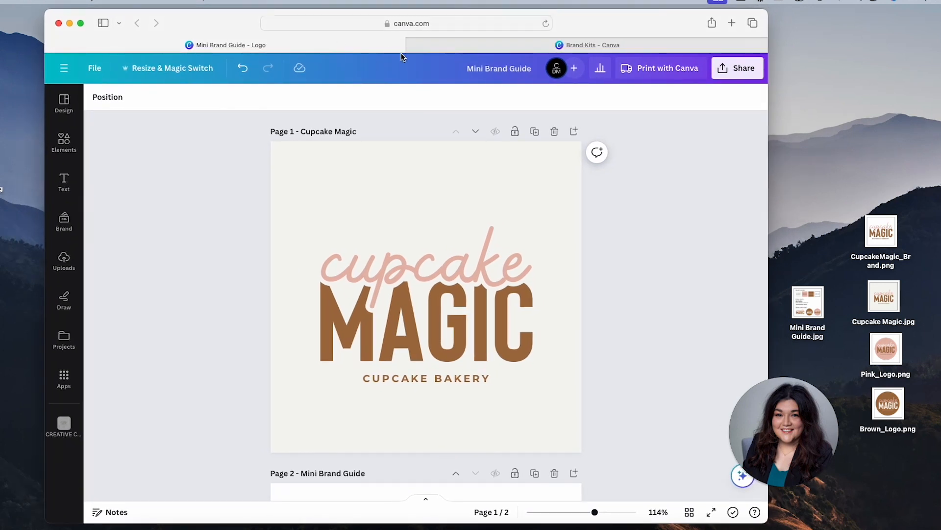
mouse_move(416, 51)
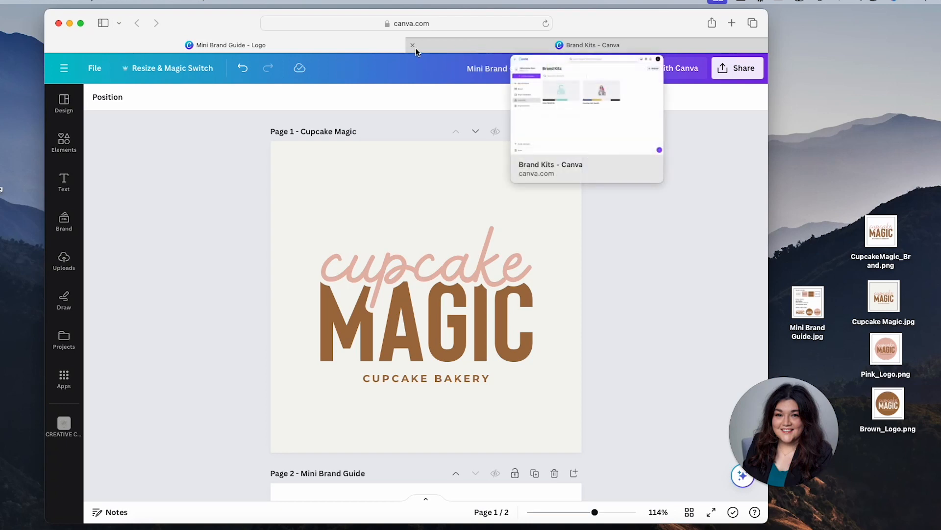
left_click(473, 48)
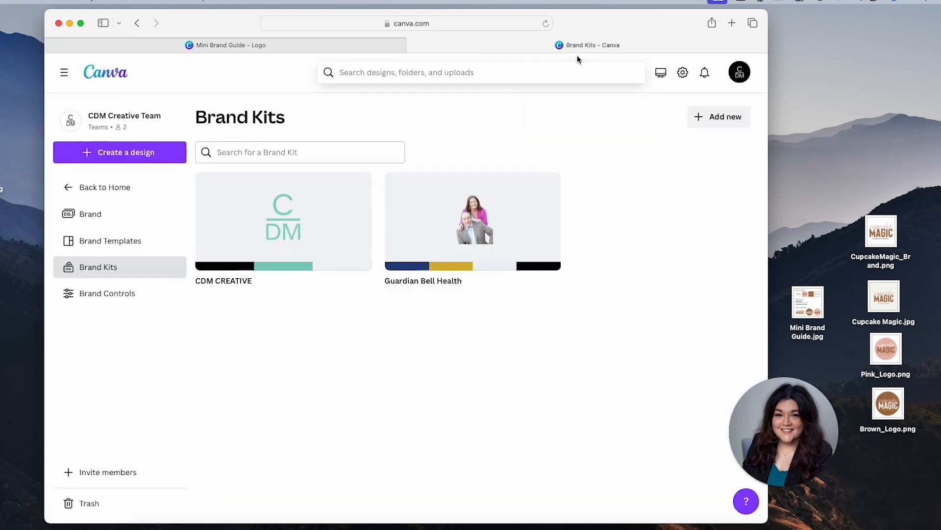
left_click(726, 125)
left_click(443, 278)
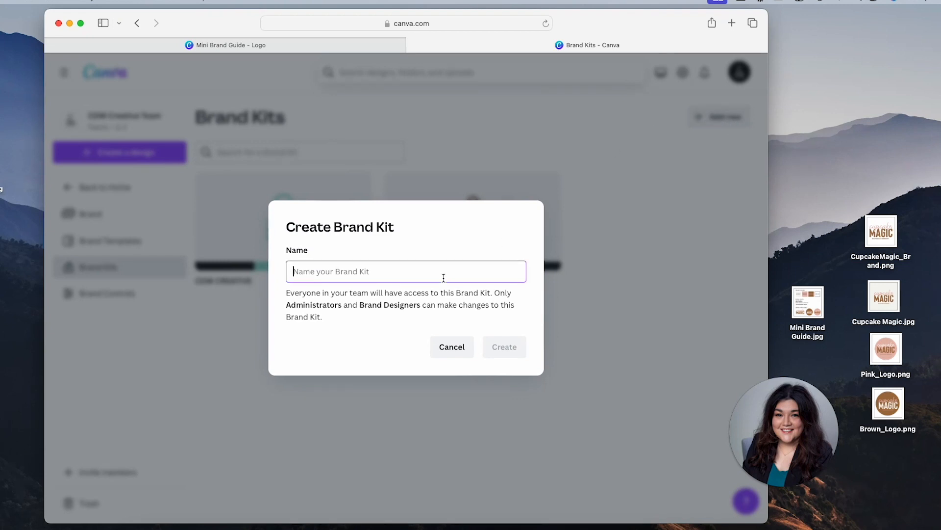
type("CupcakeMagic")
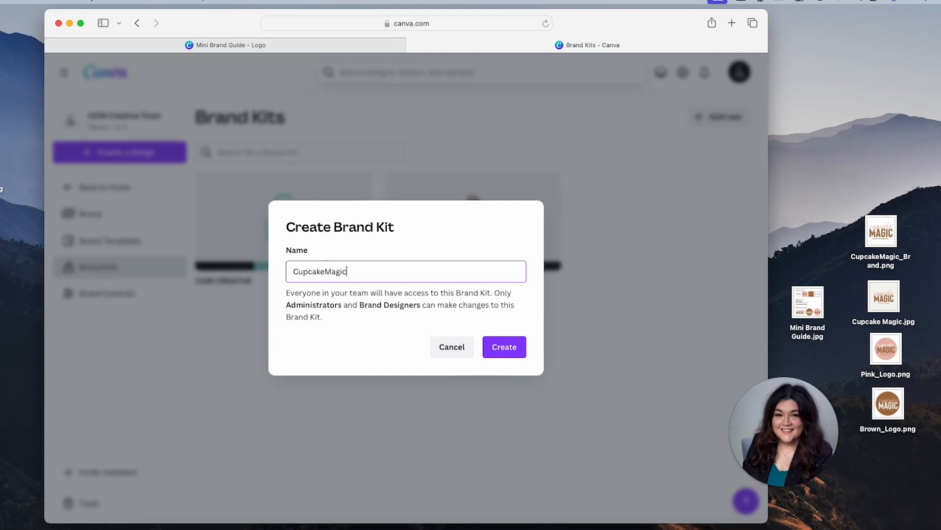
left_click(513, 355)
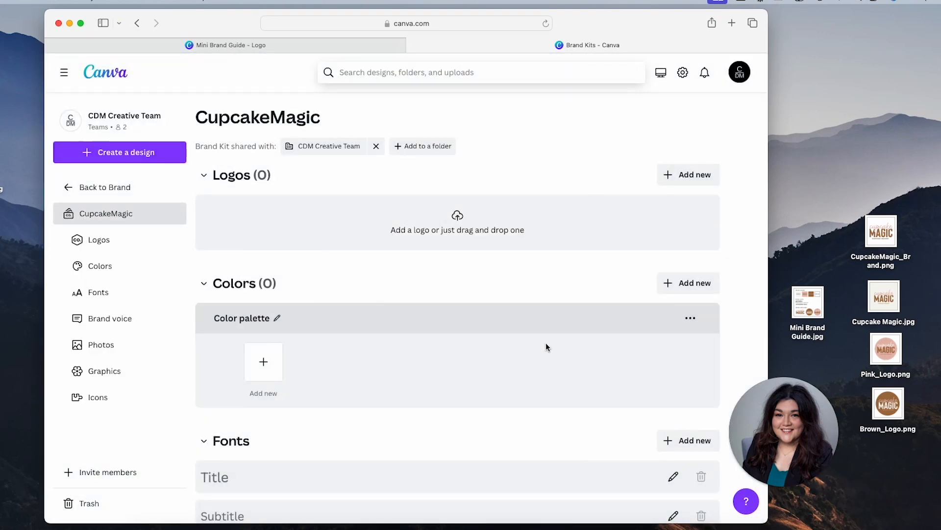
Upload CupcakeMagic_Brand.png, Cupcake Magic.jpg, Pink_Logo.png and Brown_Logo.png from the desktop as the Brand Kit's logos
left_click_drag(890, 175, 919, 441)
left_click_drag(875, 238, 519, 224)
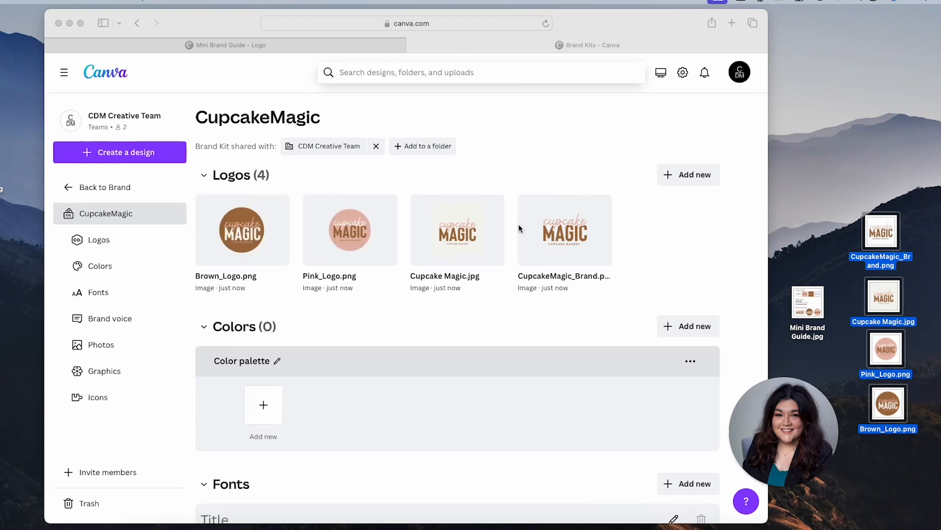
Open Mini Brand Guide.jpg from the desktop and arrange it beside the browser window so its colors and fonts stay readable
scroll(387, 332, "down", 5)
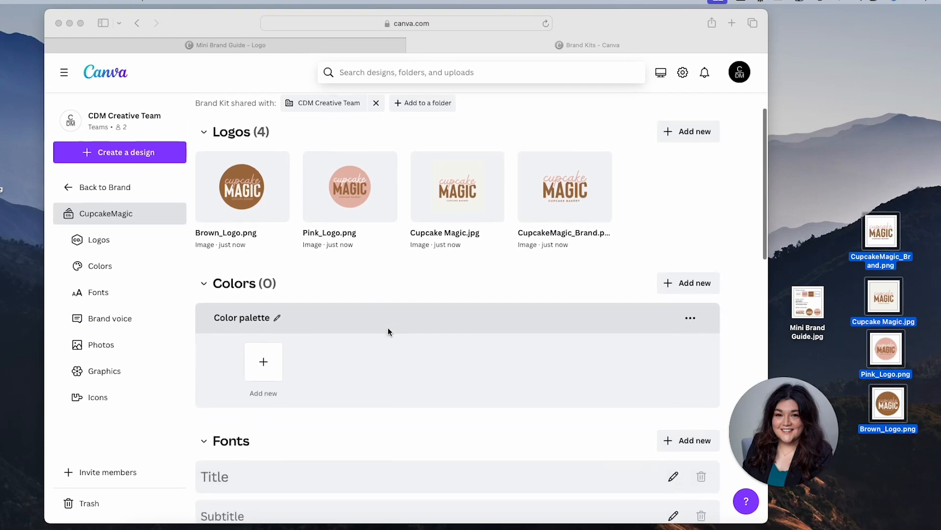
scroll(387, 332, "down", 2)
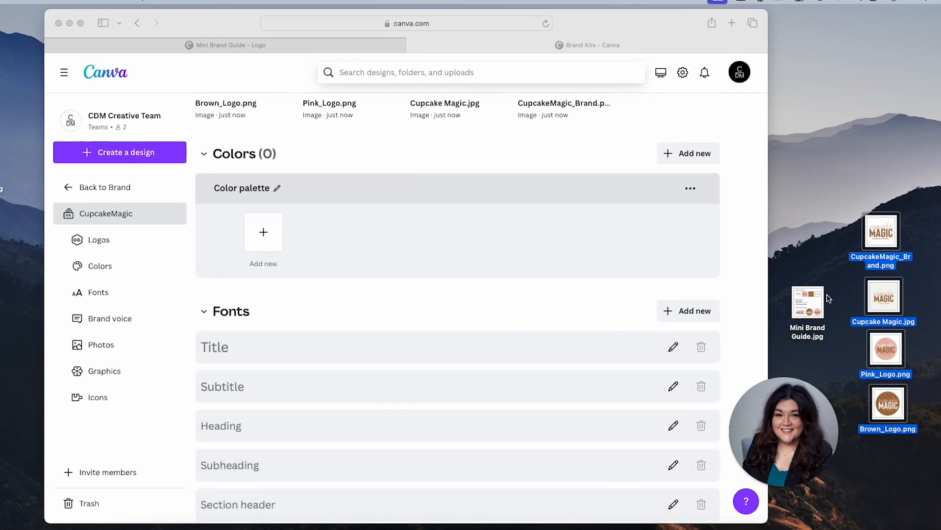
left_click(811, 292)
double_click(811, 293)
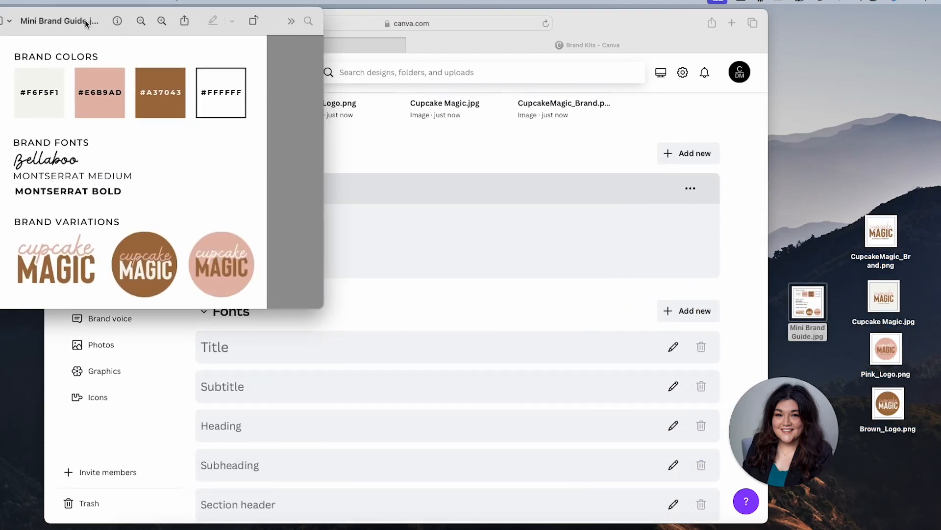
left_click_drag(73, 14, 768, 72)
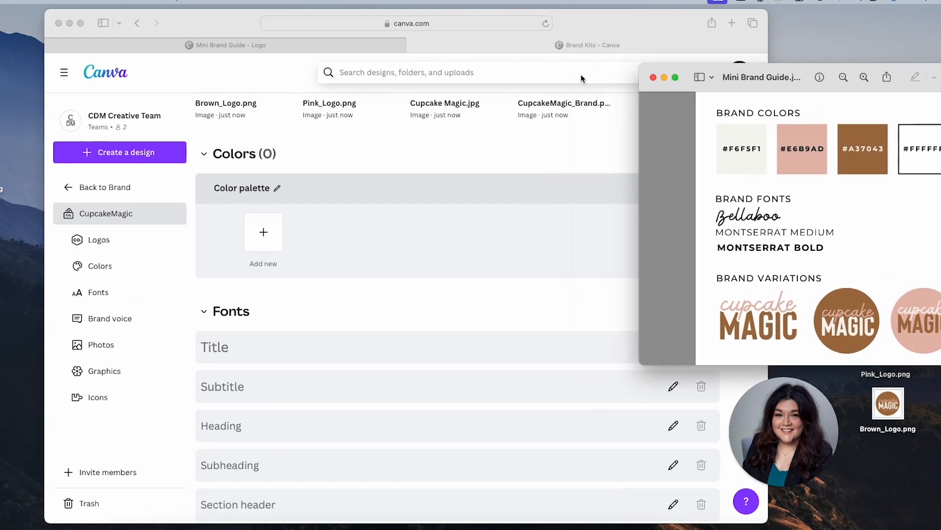
left_click_drag(633, 36, 559, 31)
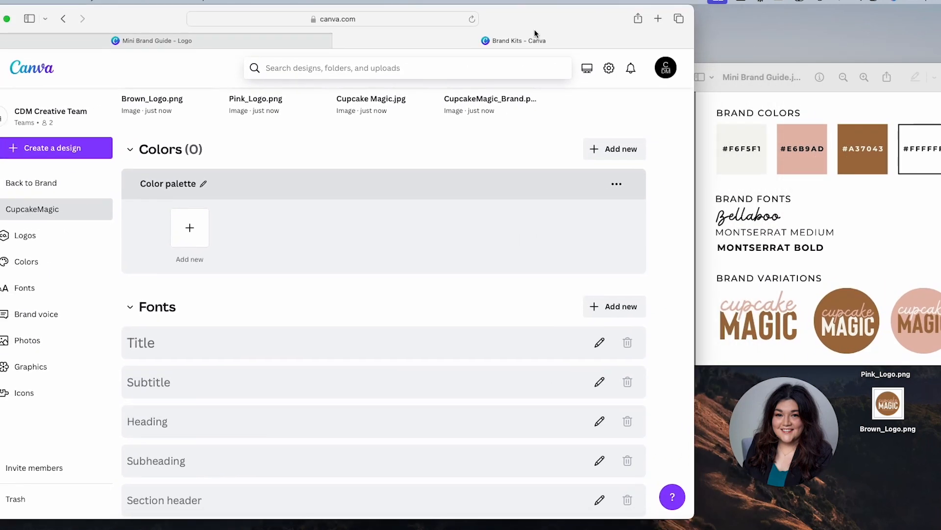
Add the off-white #F6F5F1 as the first color of the Brand Kit's color palette
left_click(199, 229)
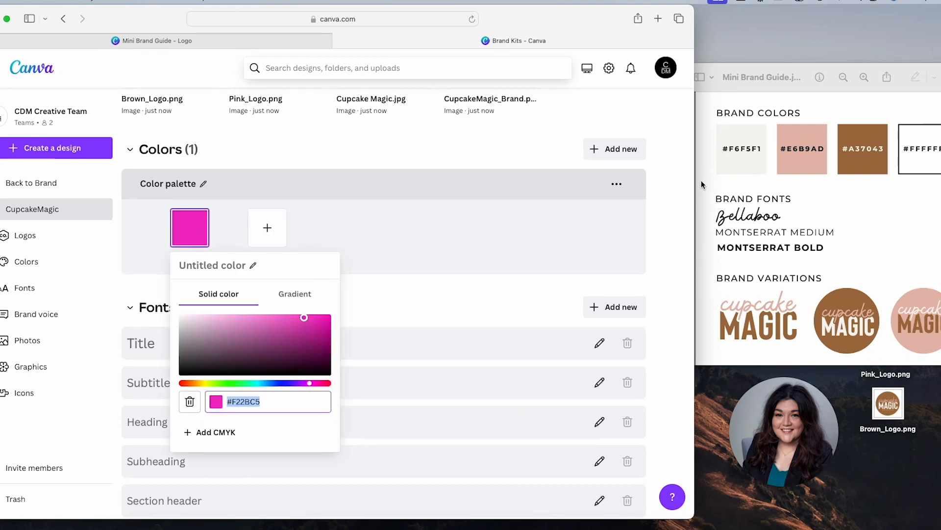
type("#")
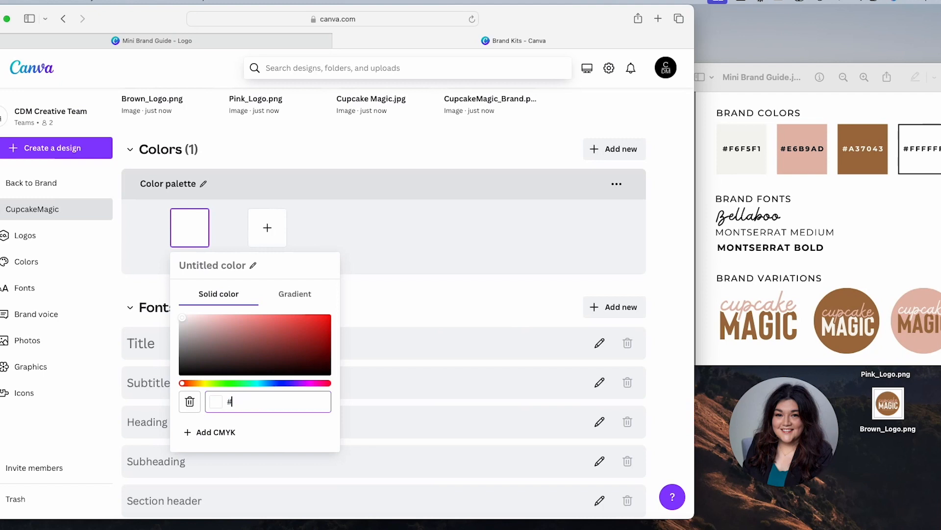
type("F6")
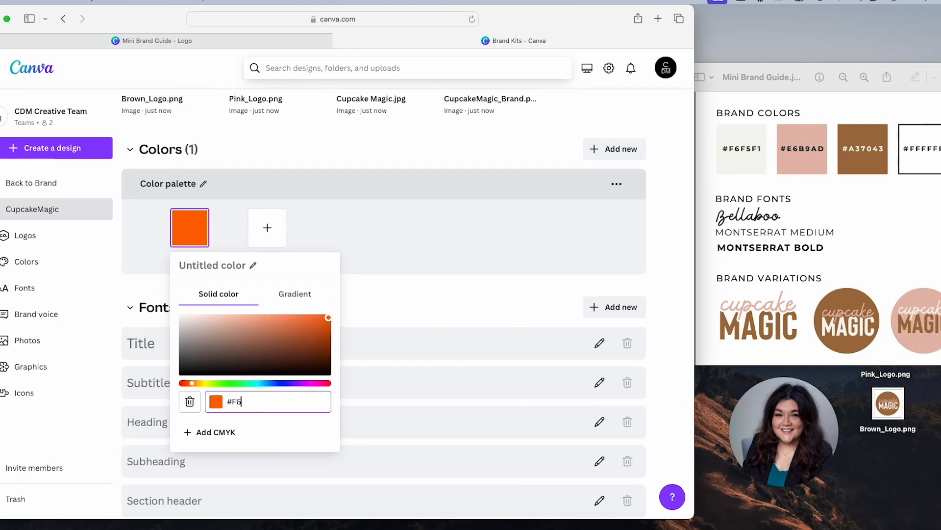
type("F5")
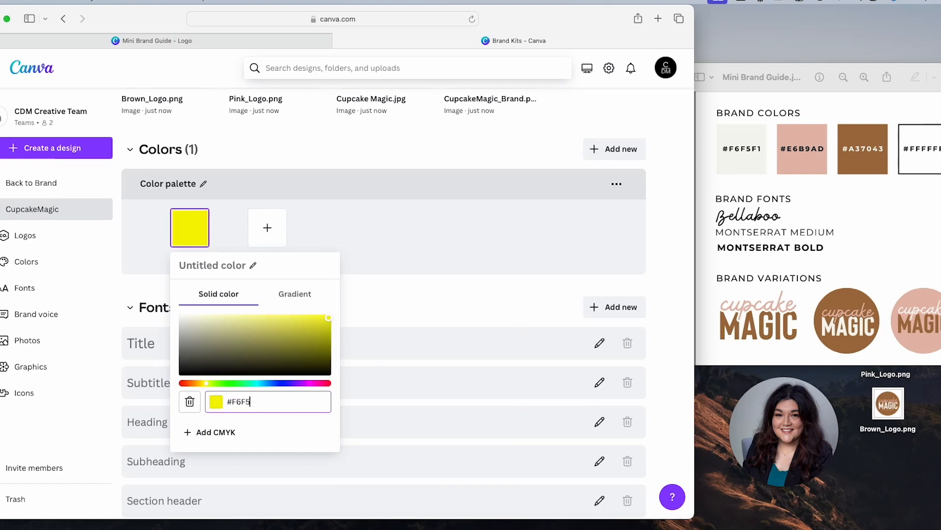
type("F1")
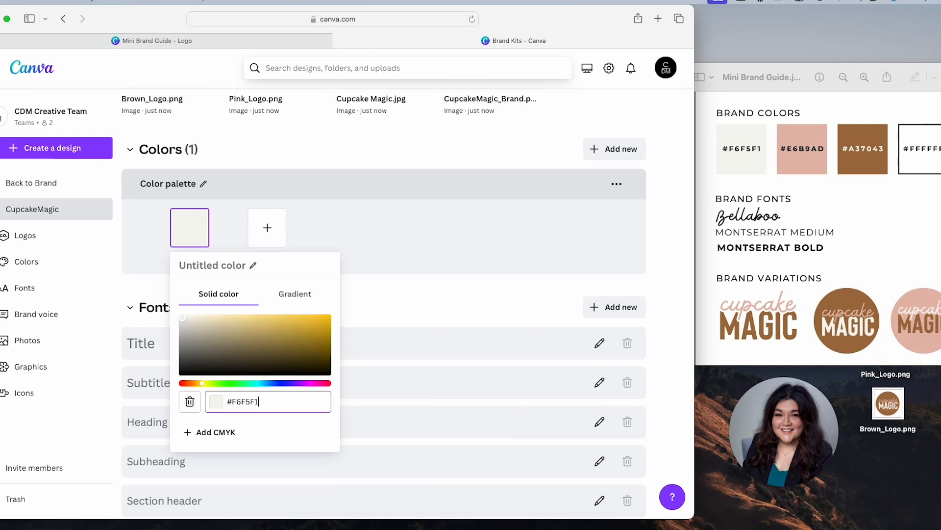
left_click(333, 240)
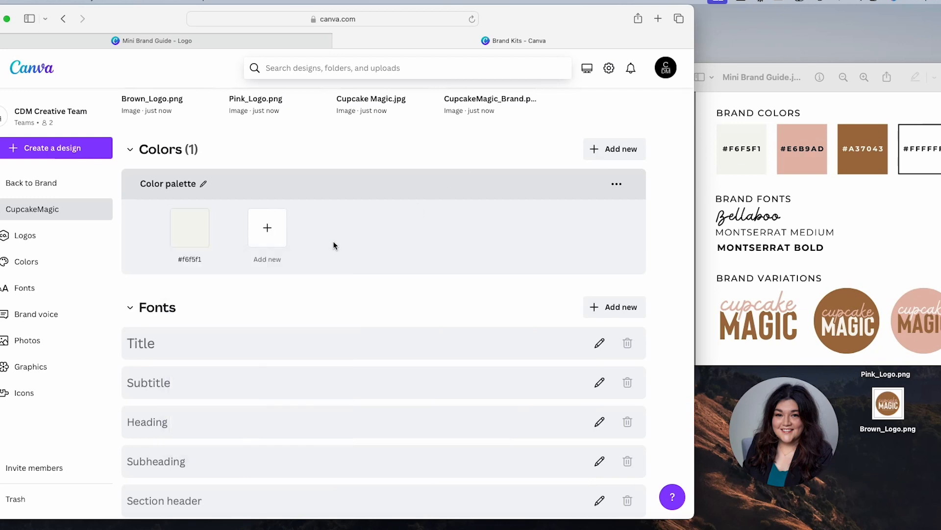
Add the brown #A37043 and the pink #E6B9AD to the color palette
left_click(268, 228)
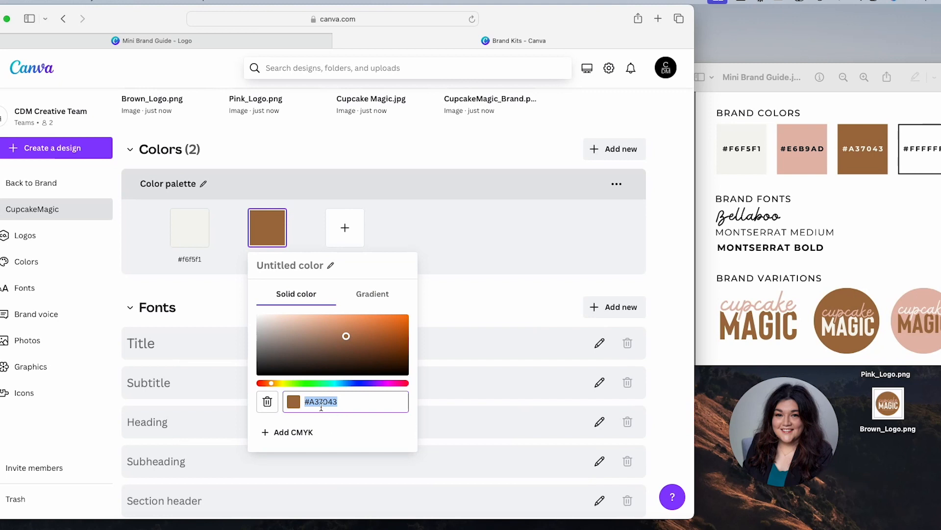
left_click(344, 229)
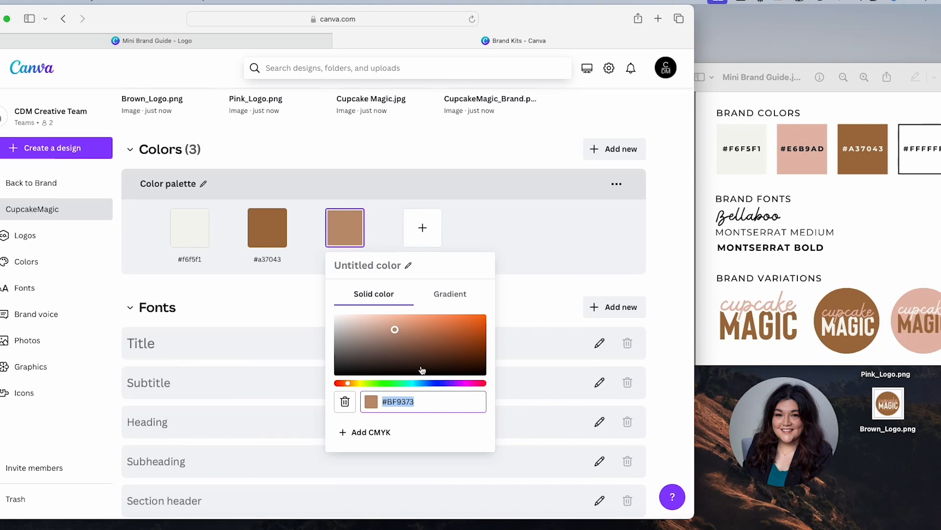
type("#E")
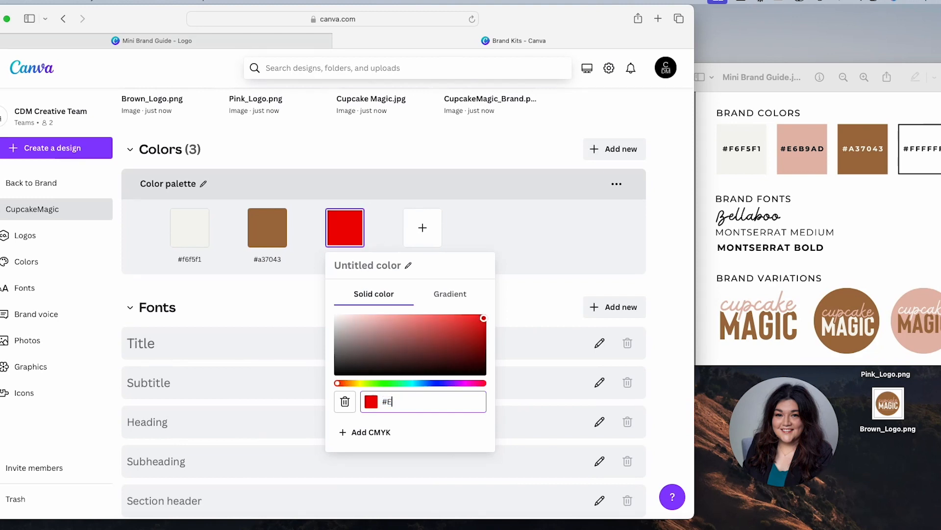
type("6B")
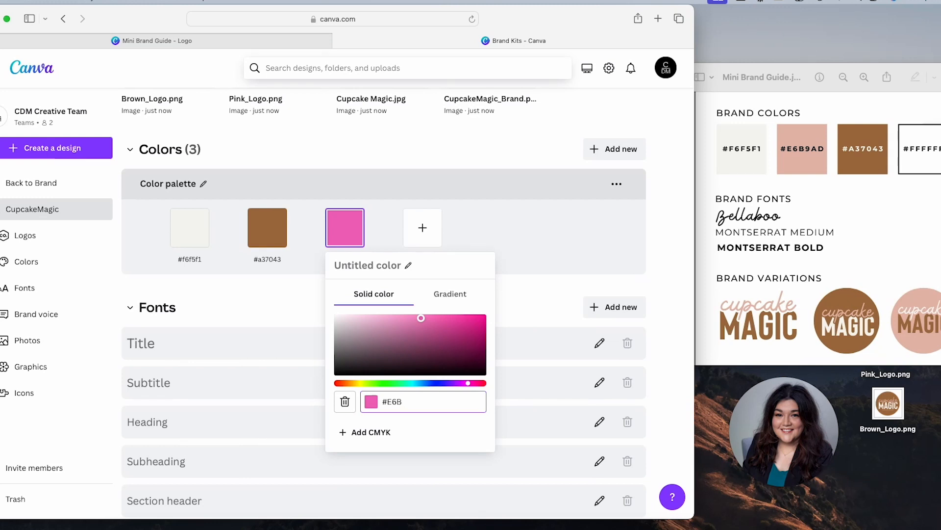
type("9A")
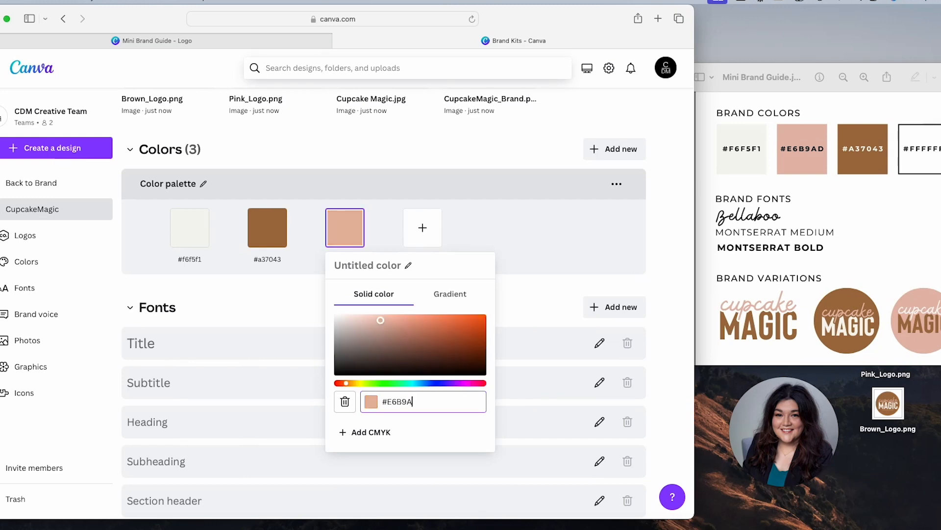
type("D")
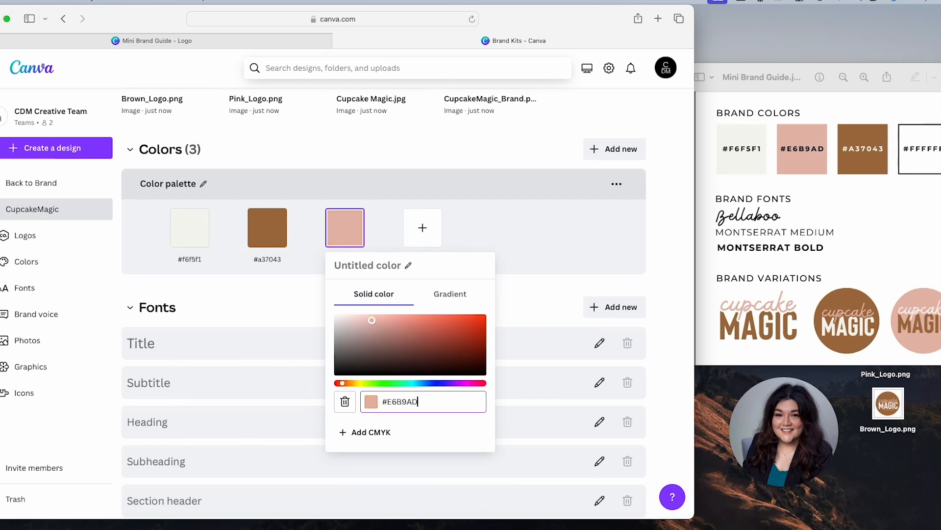
Add white #FFFFFF as the fourth color of the palette
left_click(420, 225)
left_click(420, 227)
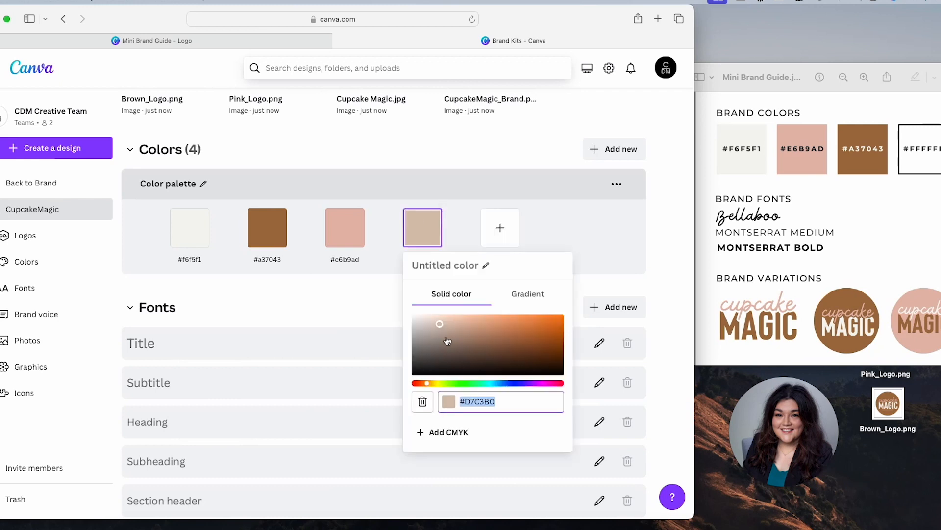
left_click_drag(434, 324, 399, 292)
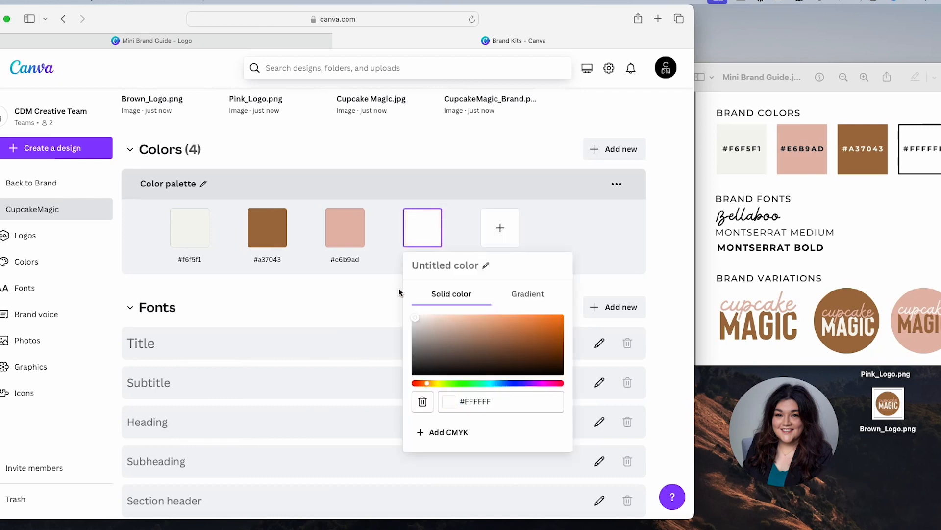
left_click(364, 305)
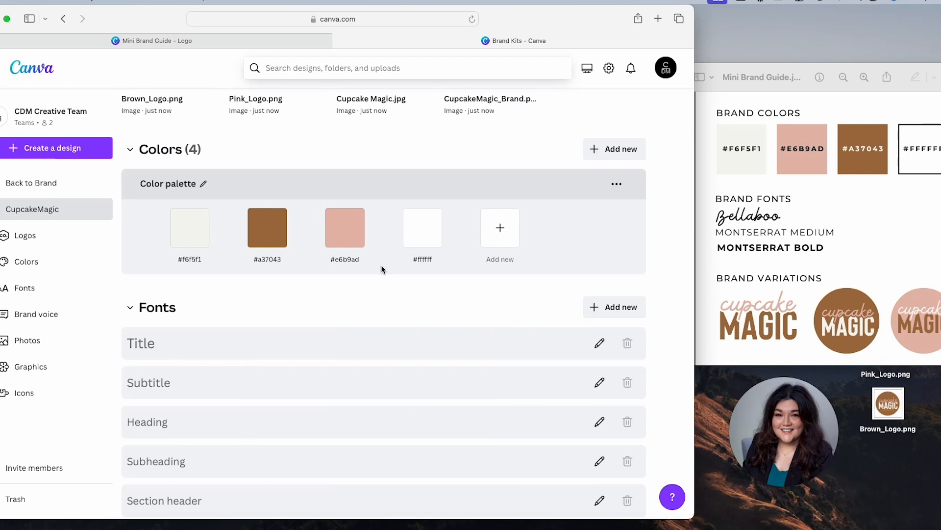
Set the font of the Brand Kit's Title style to Bellaboo
scroll(382, 269, "down", 3)
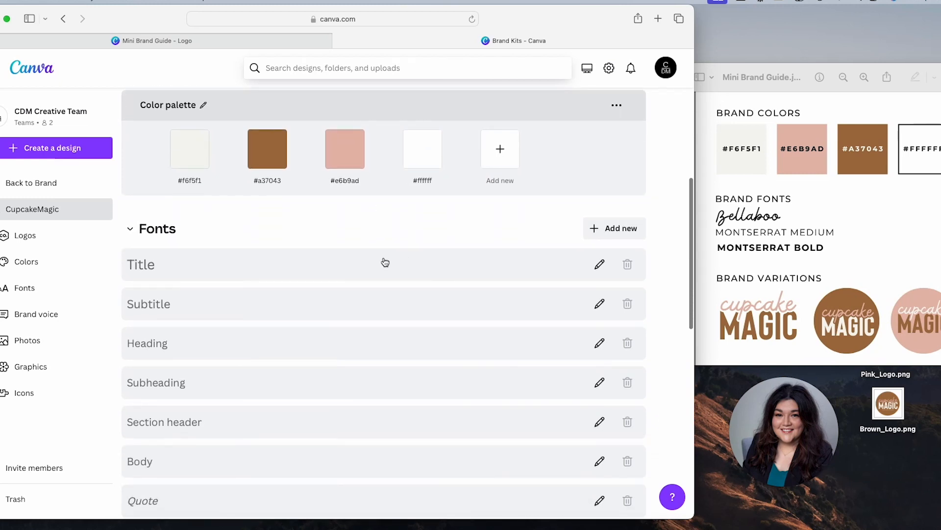
scroll(316, 269, "down", 3)
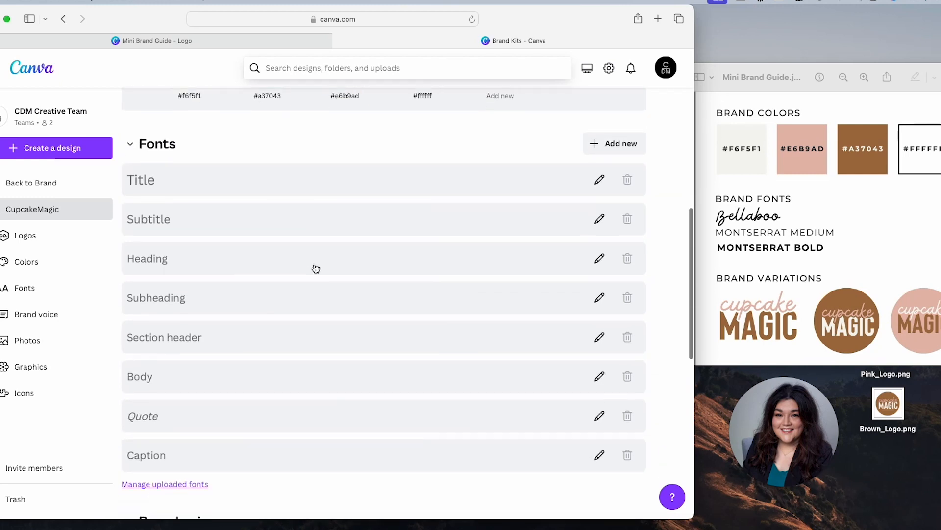
scroll(316, 269, "down", 3)
scroll(315, 268, "up", 5)
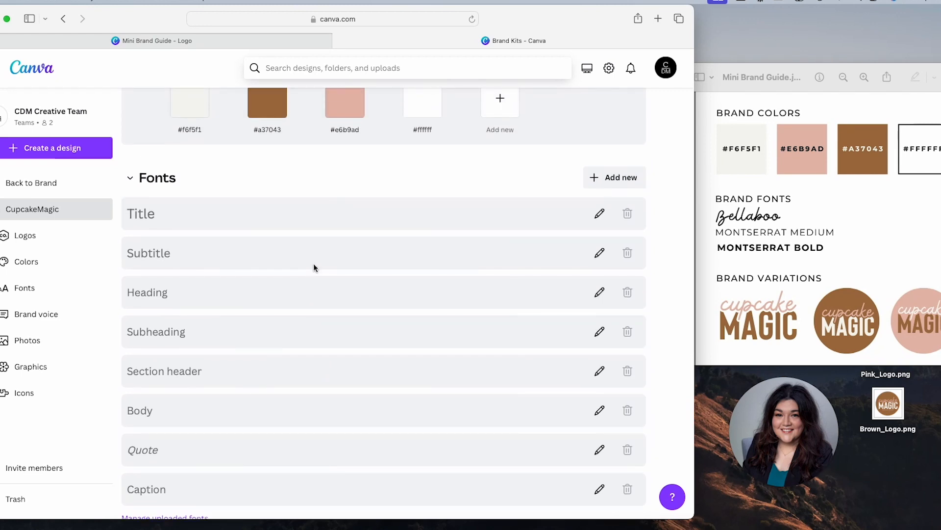
left_click(254, 217)
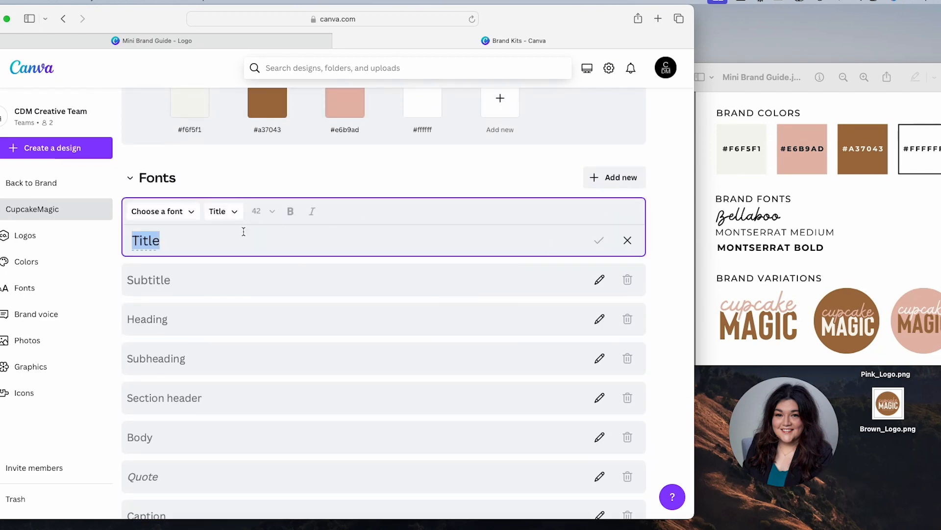
left_click(186, 217)
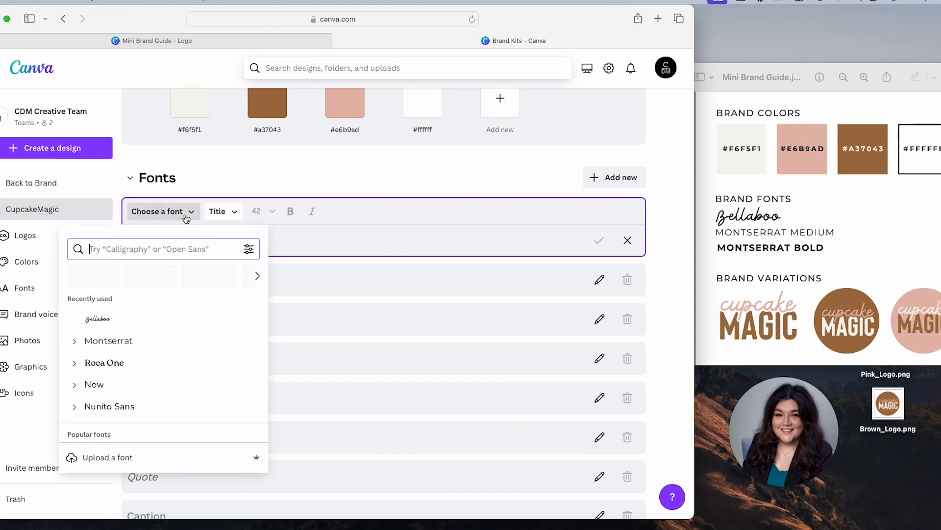
left_click(132, 319)
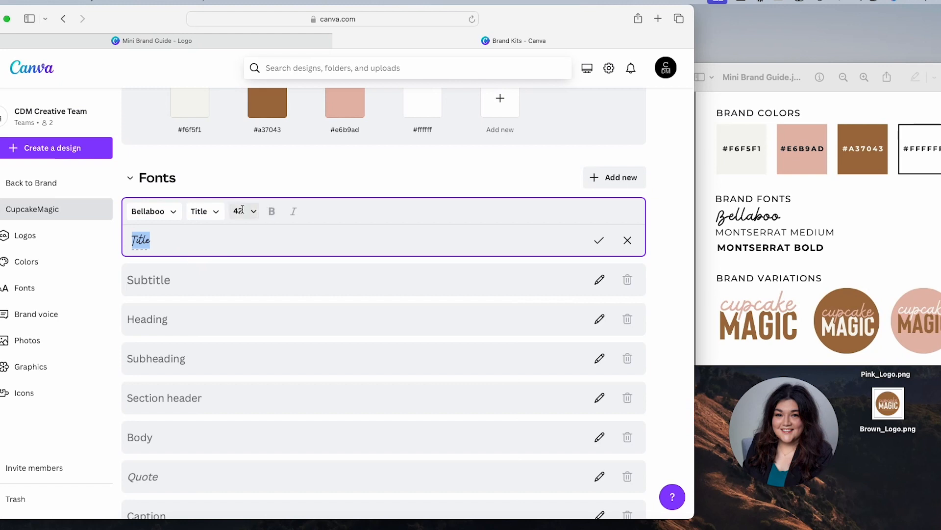
Set the Brand Kit's Subtitle style to Montserrat in bold
left_click(197, 284)
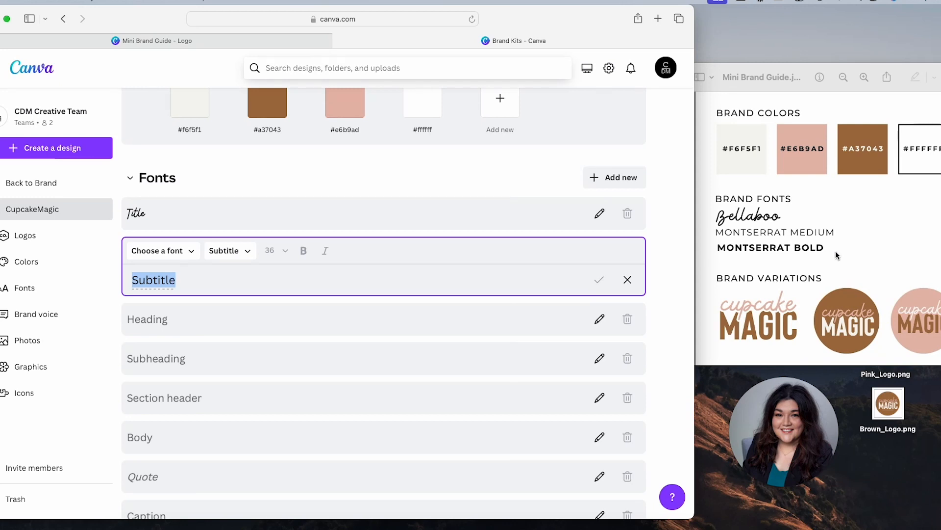
left_click(190, 252)
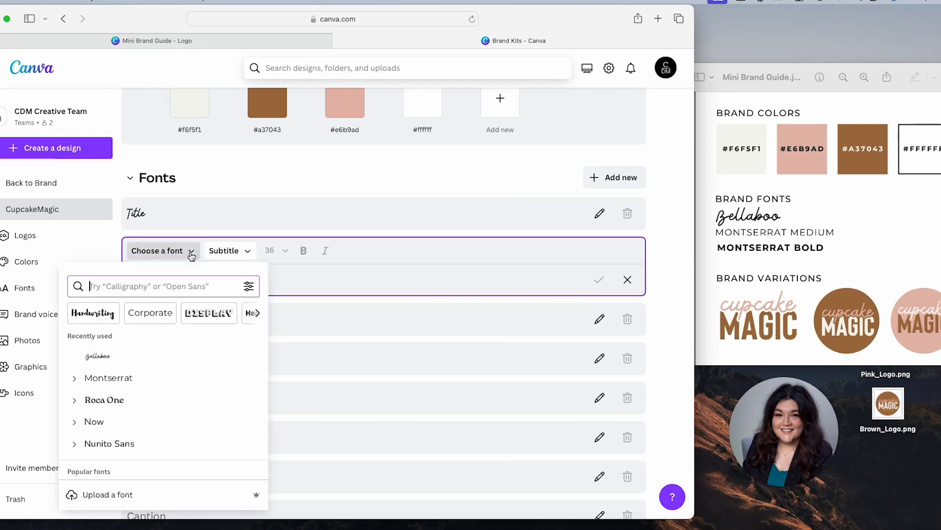
left_click(155, 403)
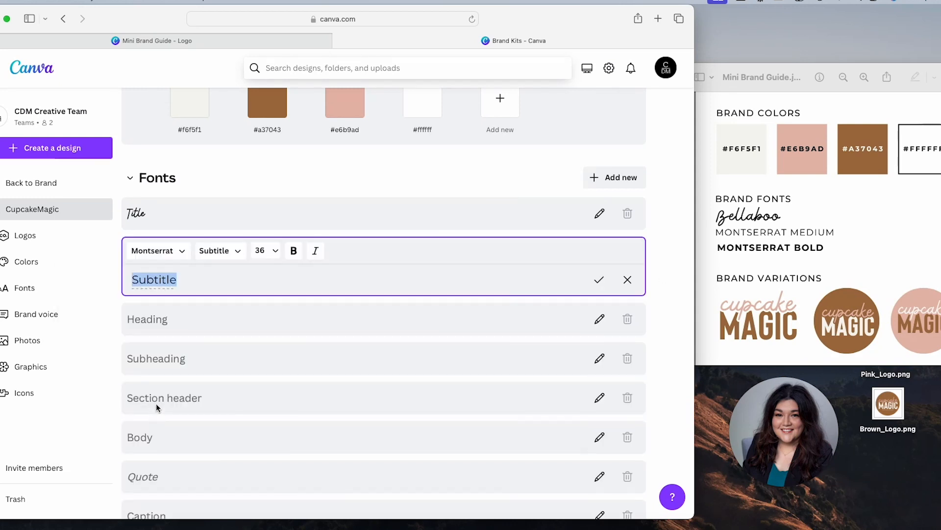
left_click(293, 251)
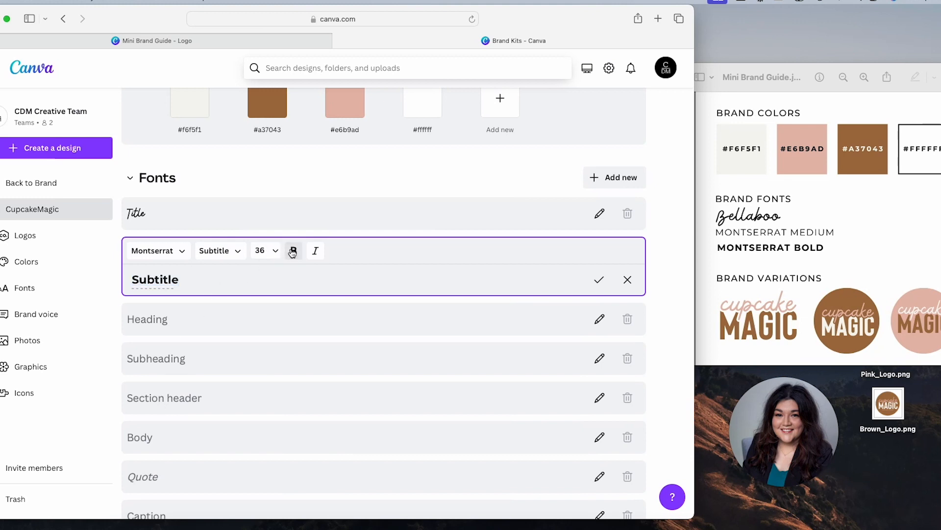
Set the Heading style's font to Montserrat in the Medium weight
left_click(216, 326)
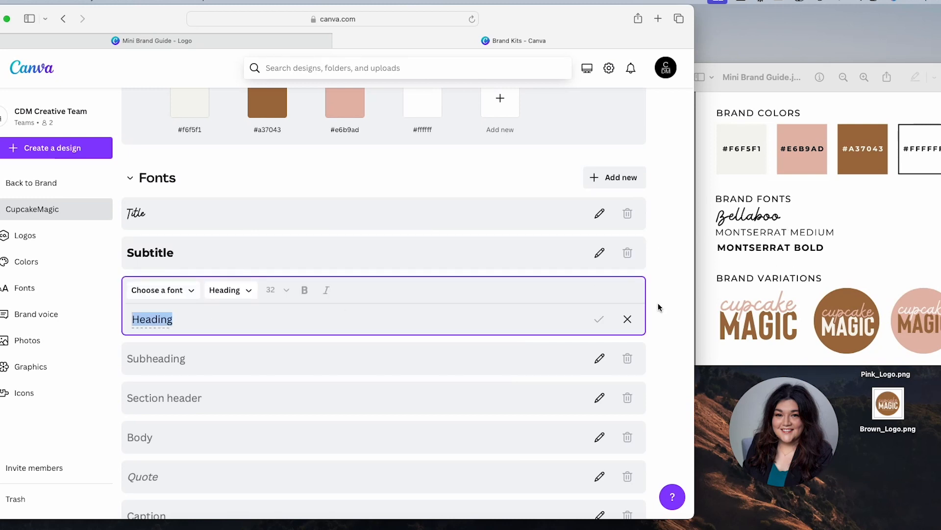
left_click(184, 290)
left_click(134, 378)
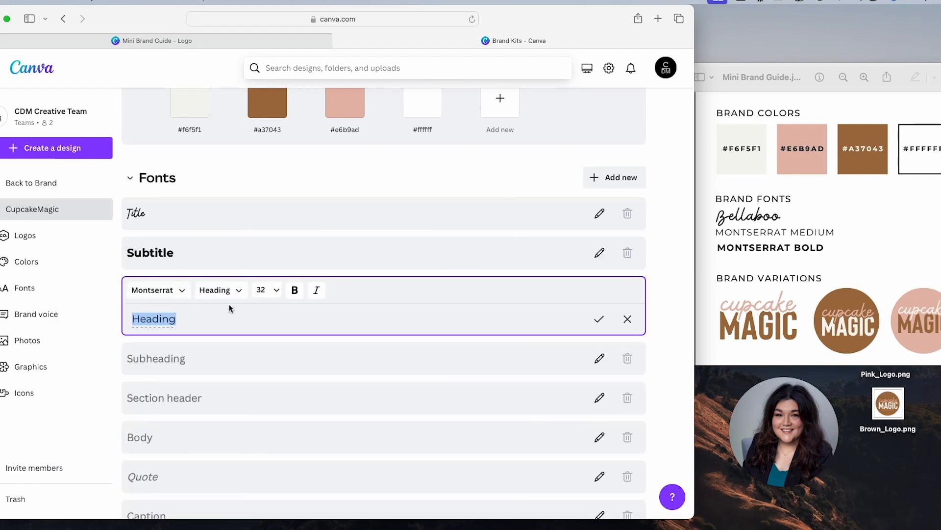
left_click(182, 292)
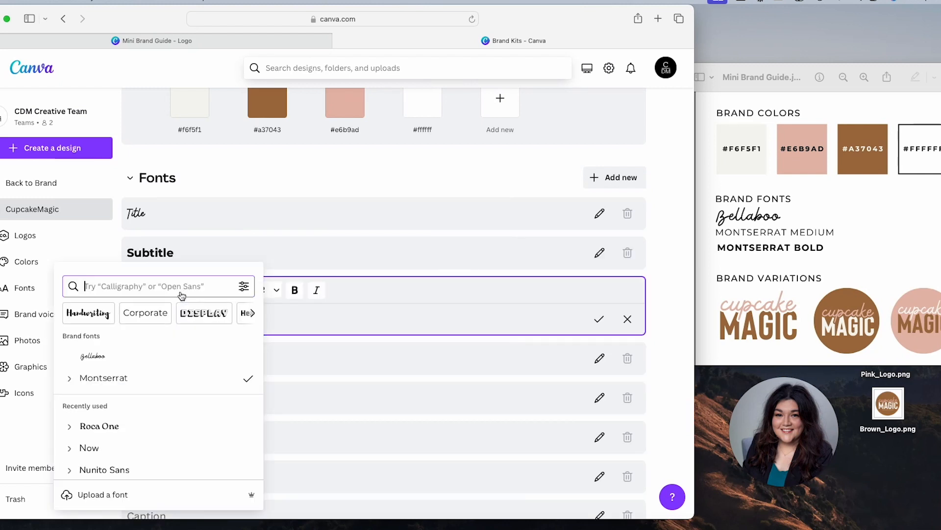
left_click(69, 380)
scroll(148, 425, "down", 2)
scroll(148, 426, "down", 2)
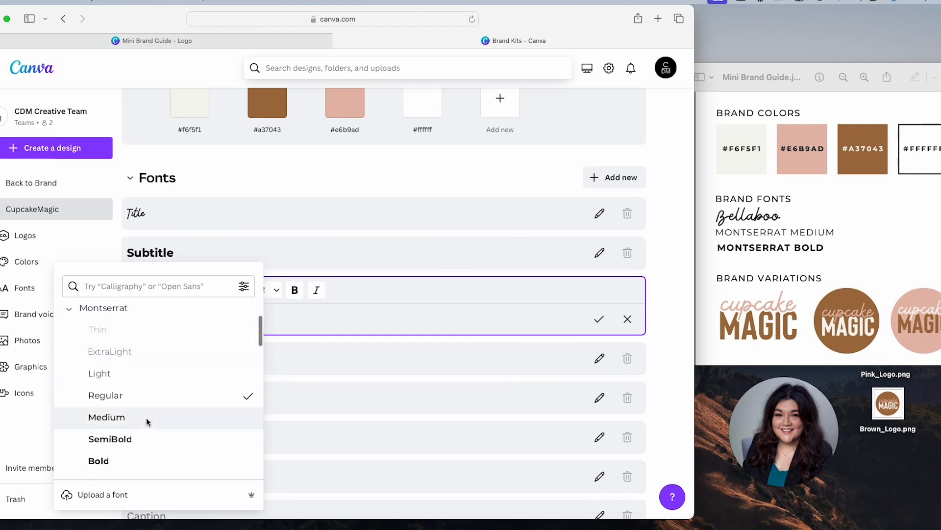
left_click(146, 417)
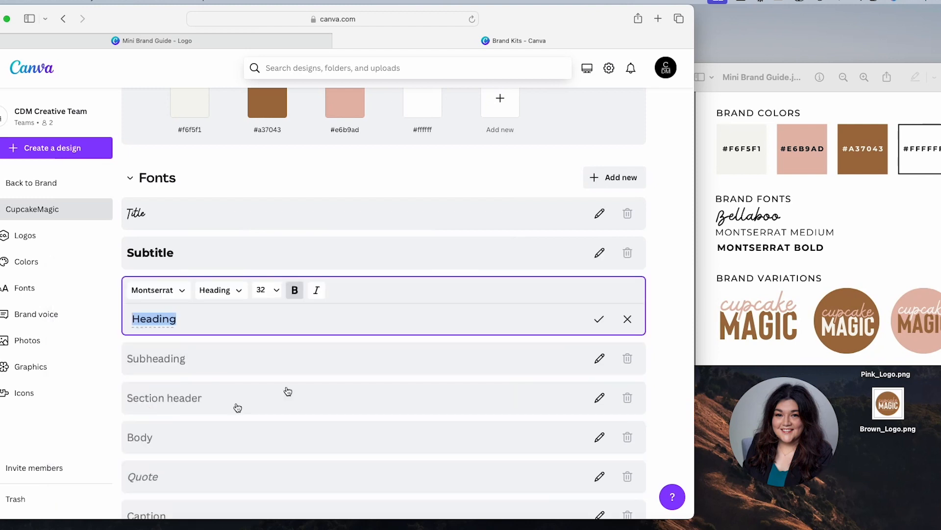
left_click(340, 320)
Set the Body style's font to Montserrat in the Light weight
scroll(340, 320, "down", 4)
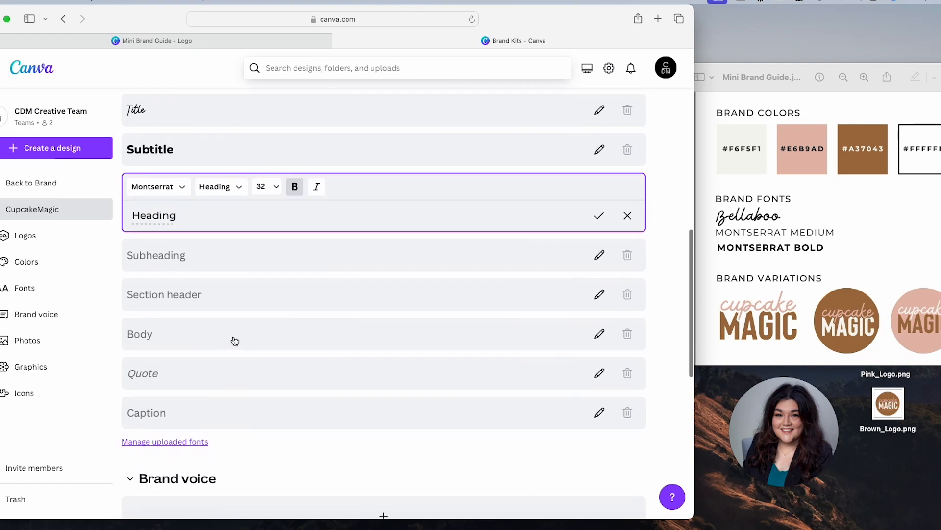
left_click(234, 336)
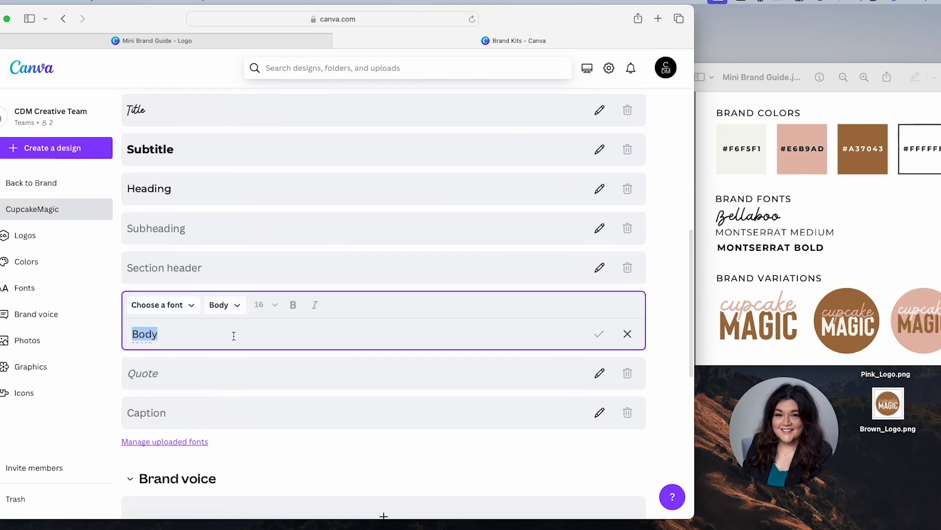
left_click(168, 312)
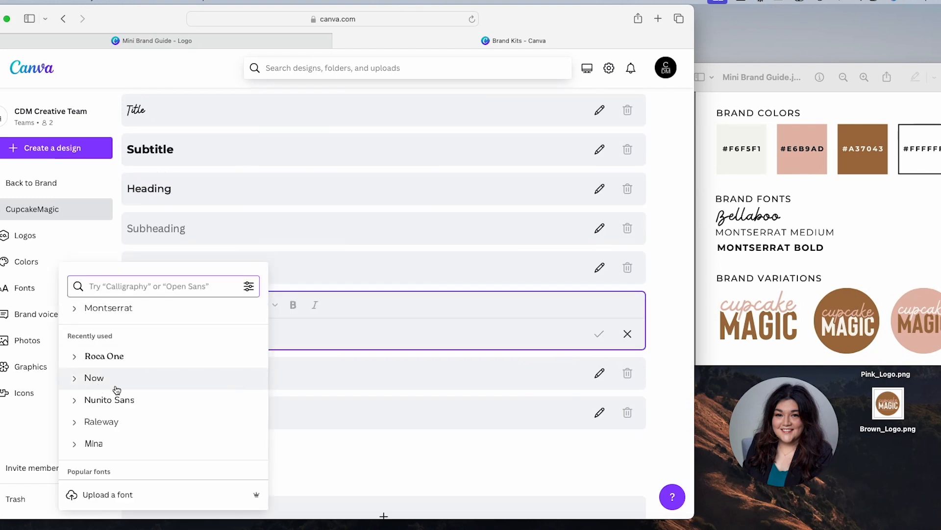
scroll(117, 390, "down", 5)
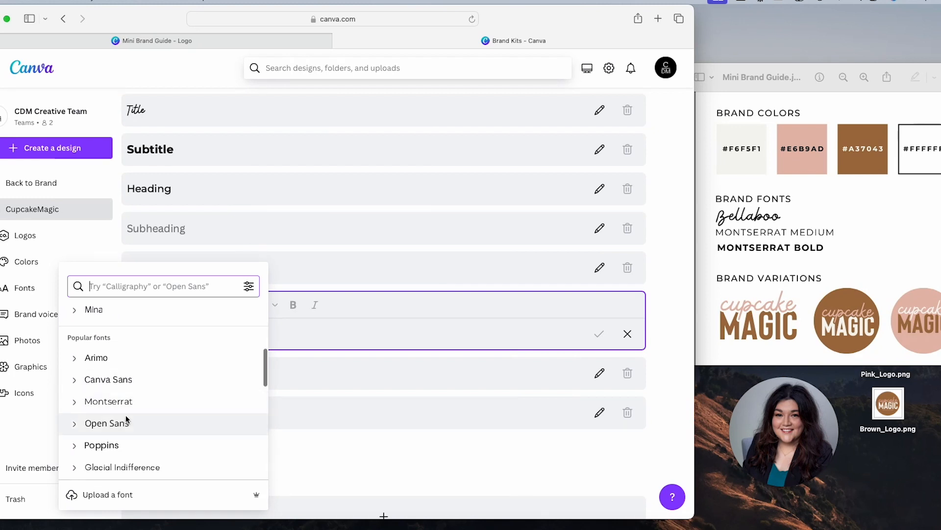
left_click(125, 402)
scroll(139, 420, "down", 2)
scroll(139, 422, "down", 3)
scroll(139, 420, "up", 2)
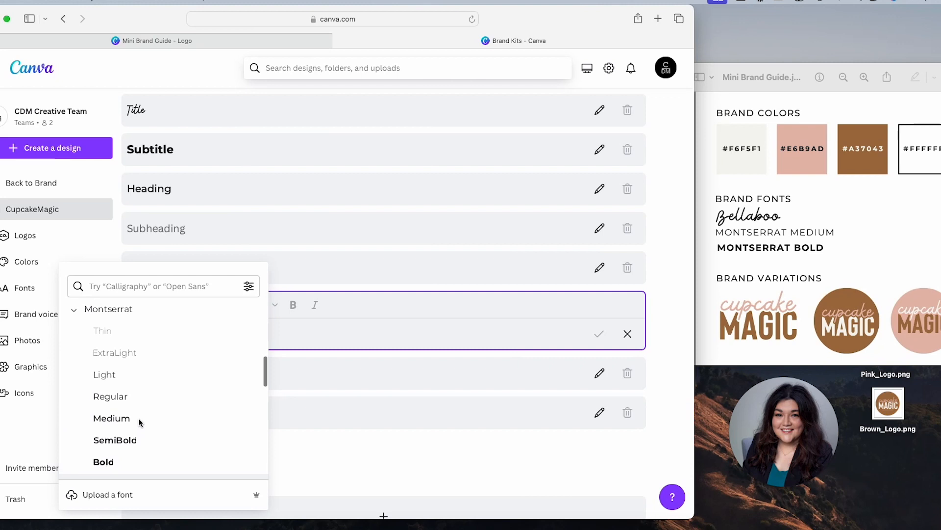
left_click(126, 376)
left_click(350, 341)
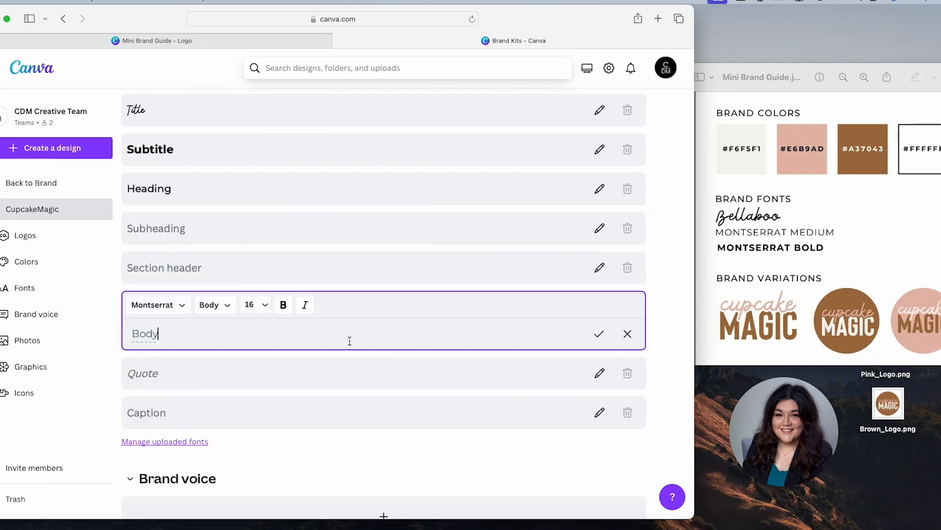
Add the desktop file CupcakeMagic_Brand.png to the Brand Kit's Icons section, moving the brand guide window aside to reach it
scroll(392, 409, "down", 4)
scroll(394, 408, "down", 6)
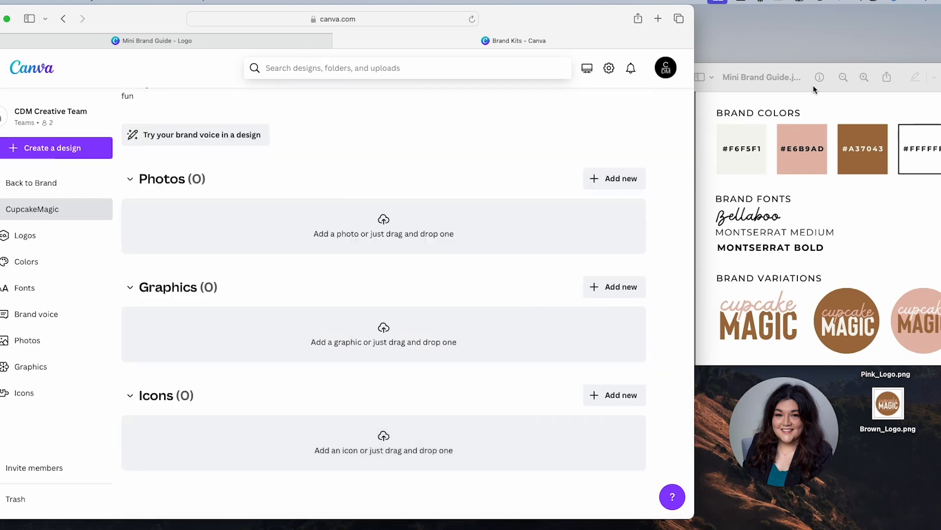
left_click_drag(781, 69, 761, 374)
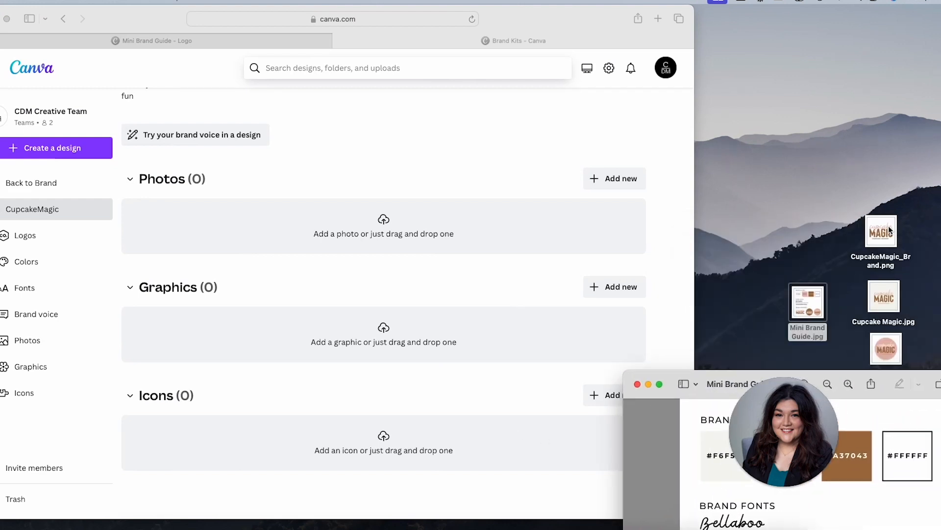
left_click_drag(890, 231, 393, 438)
left_click_drag(924, 381, 873, 63)
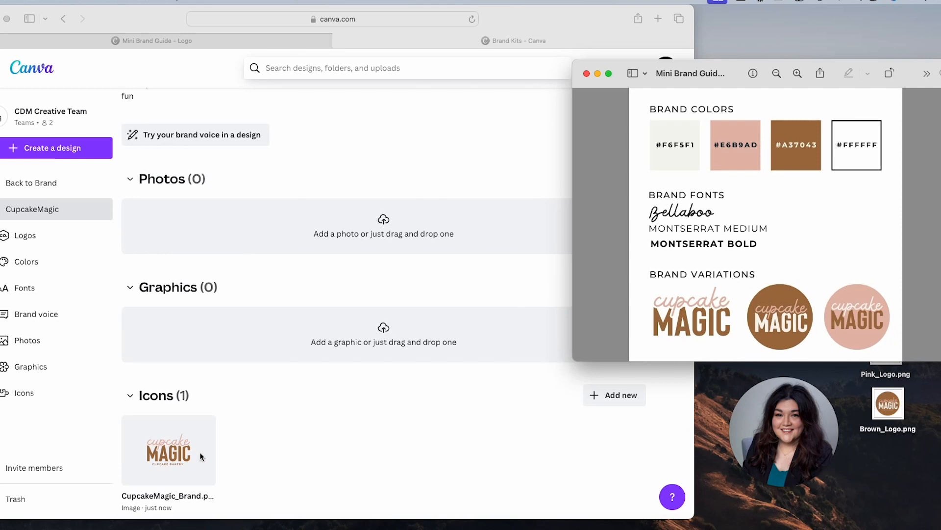
Hide the side navigation and look over the whole CupcakeMagic Brand Kit from its logos down to its icons
left_click_drag(555, 22, 630, 23)
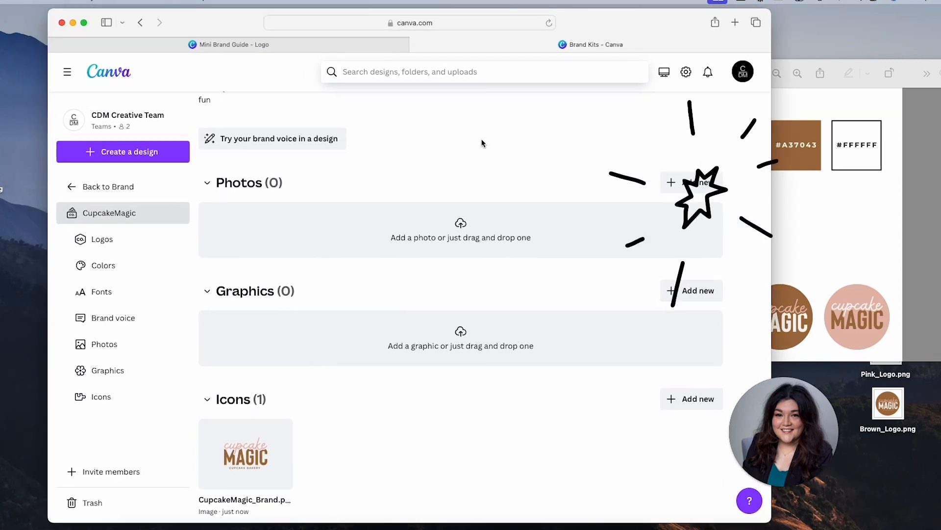
scroll(471, 237, "up", 15)
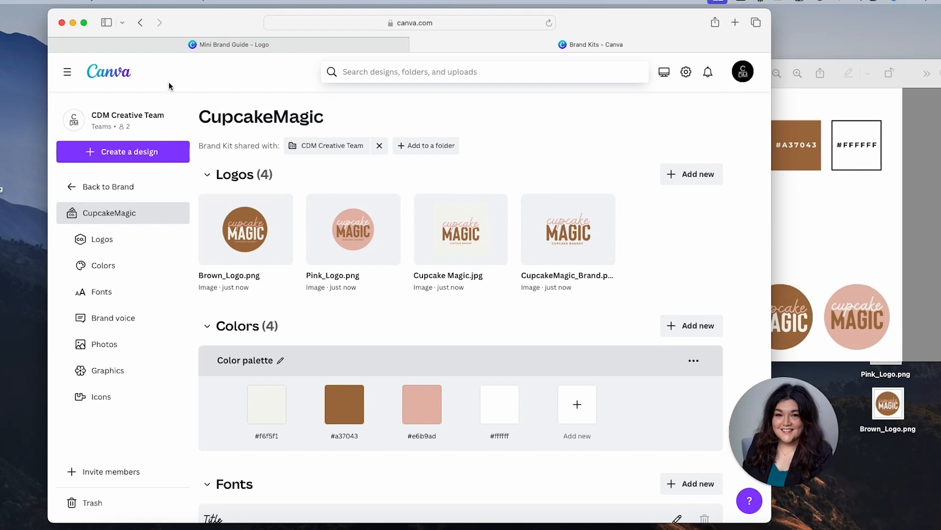
left_click(69, 73)
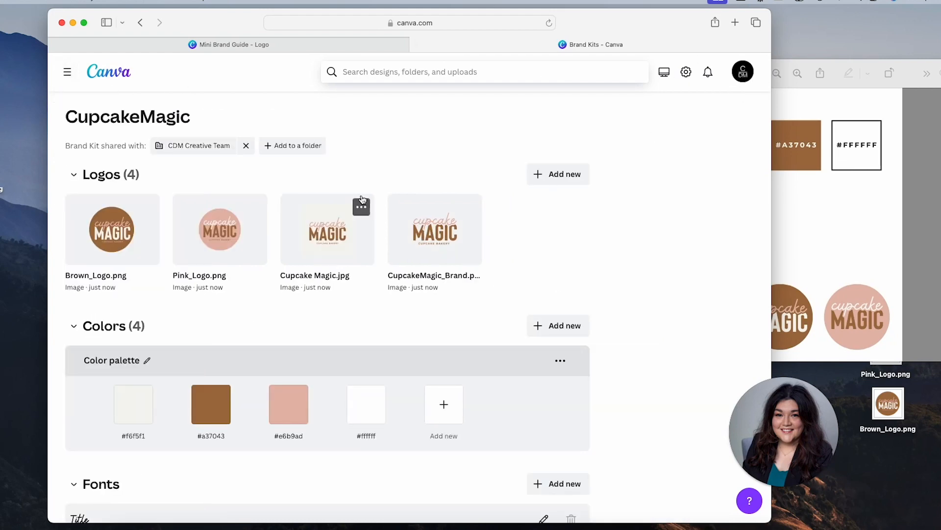
scroll(362, 199, "down", 15)
scroll(363, 200, "up", 15)
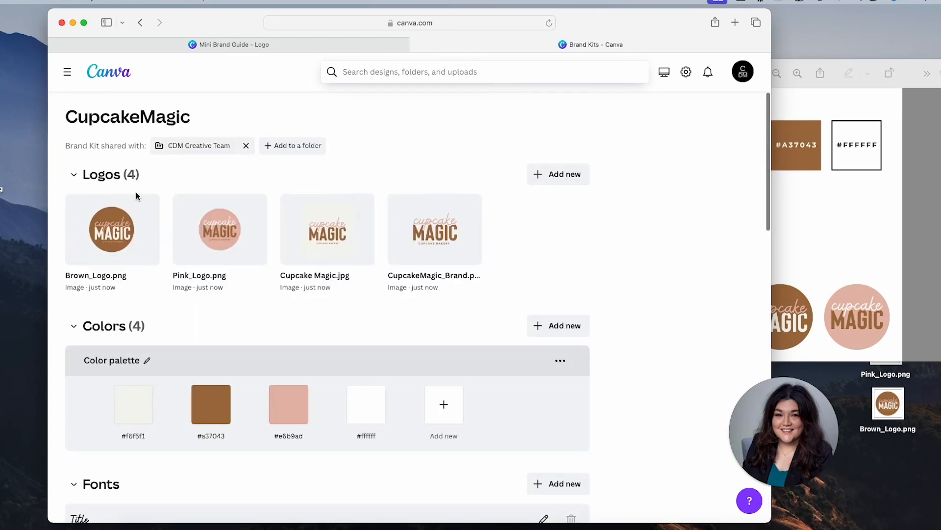